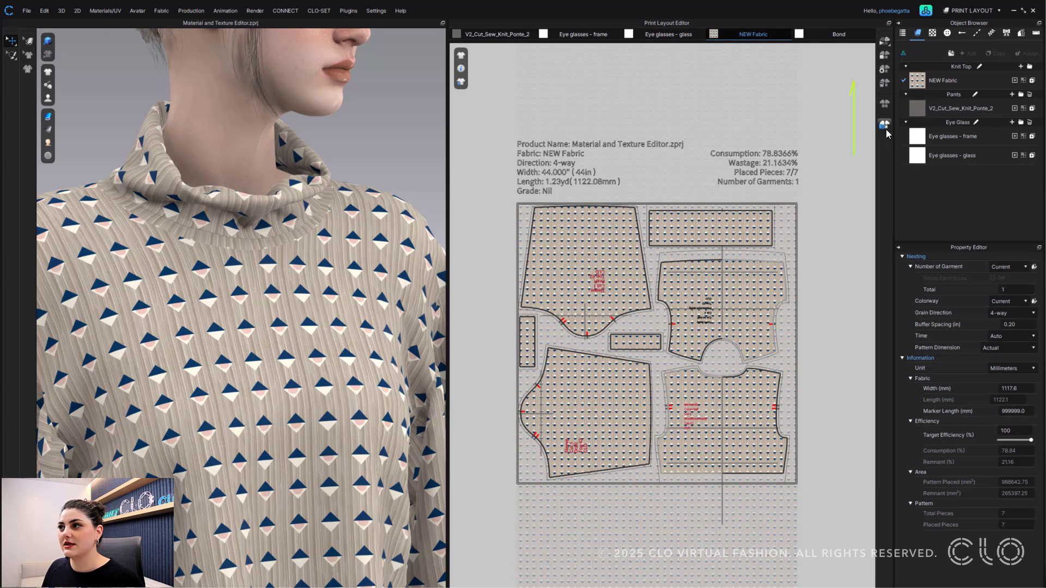
# - Open the 2D snapshot settings for the layout and move the panel aside
pyautogui.click(973, 12)
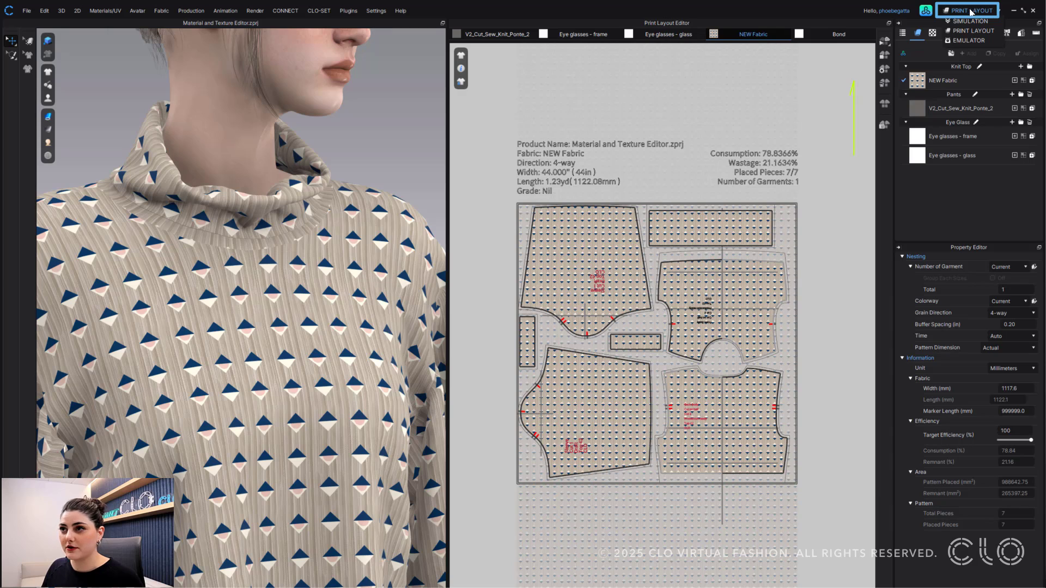
pyautogui.click(817, 98)
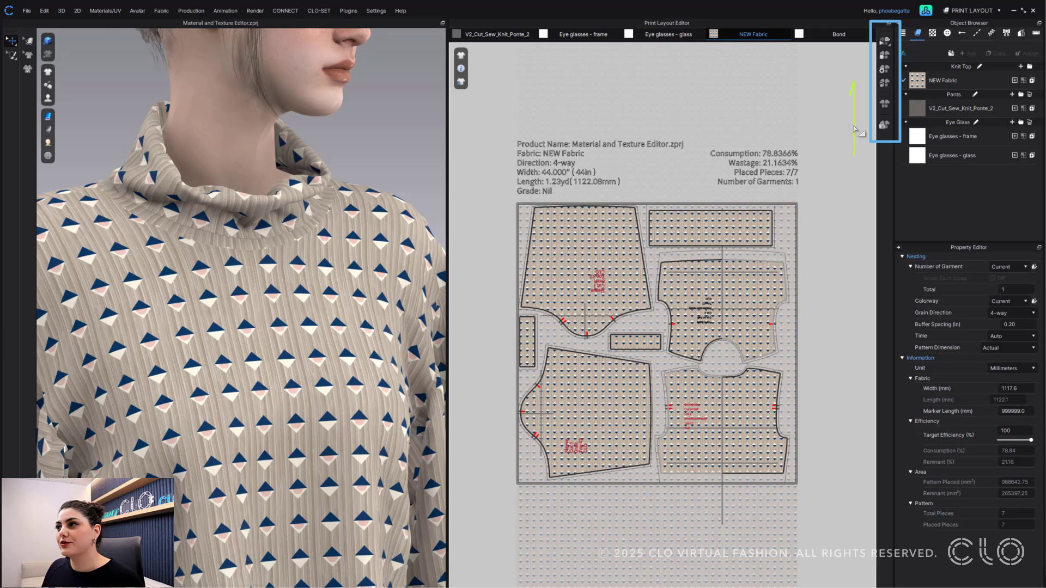
pyautogui.click(886, 126)
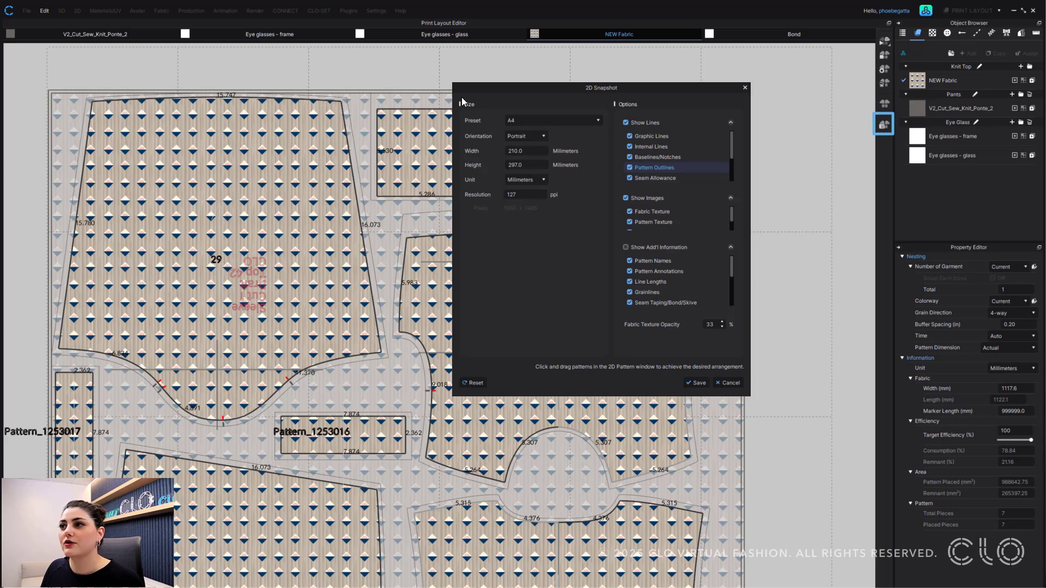
pyautogui.moveTo(656, 89); pyautogui.dragTo(745, 83)
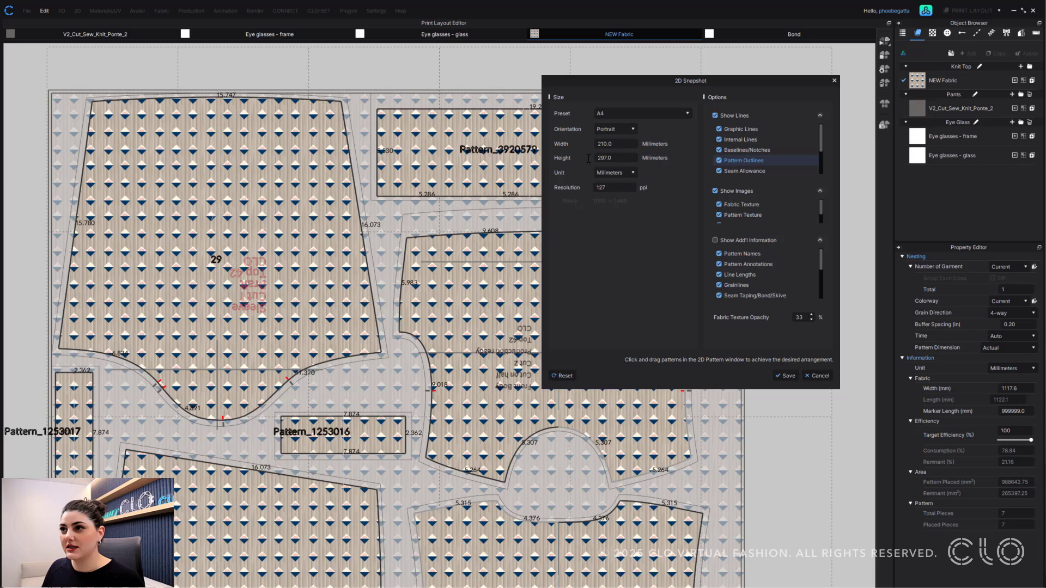
# - Show only pattern outlines, seam allowance and internal lines, hiding graphic lines, baselines/notches and reference lines
pyautogui.click(719, 161)
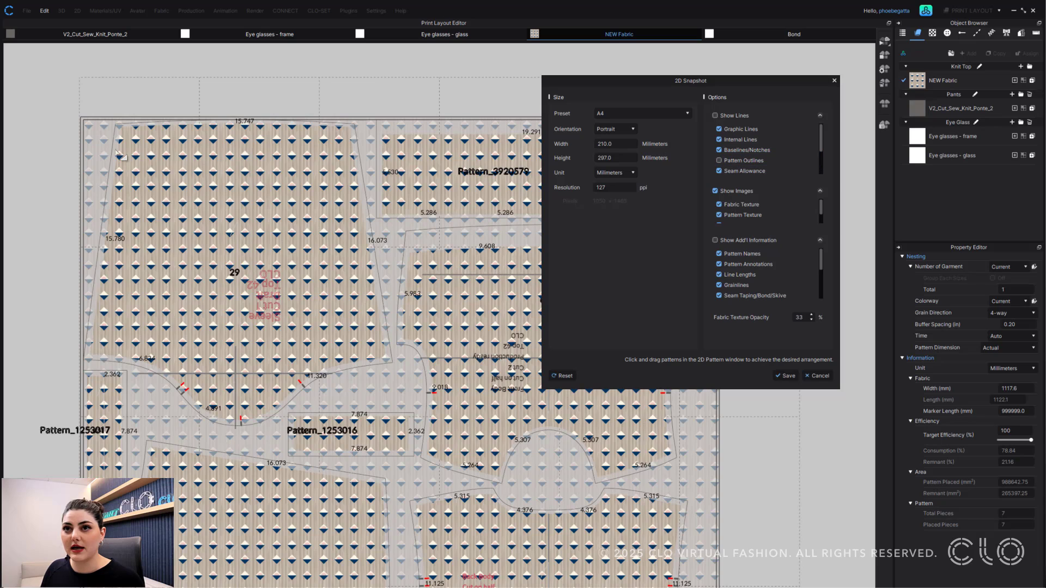
pyautogui.scroll(-2, 801, 140)
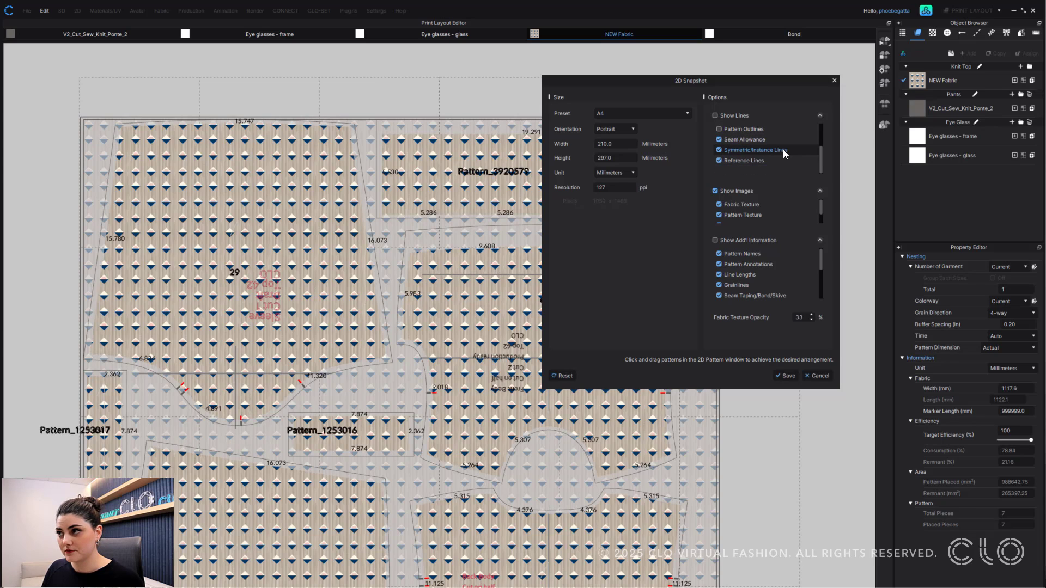
pyautogui.scroll(3, 735, 144)
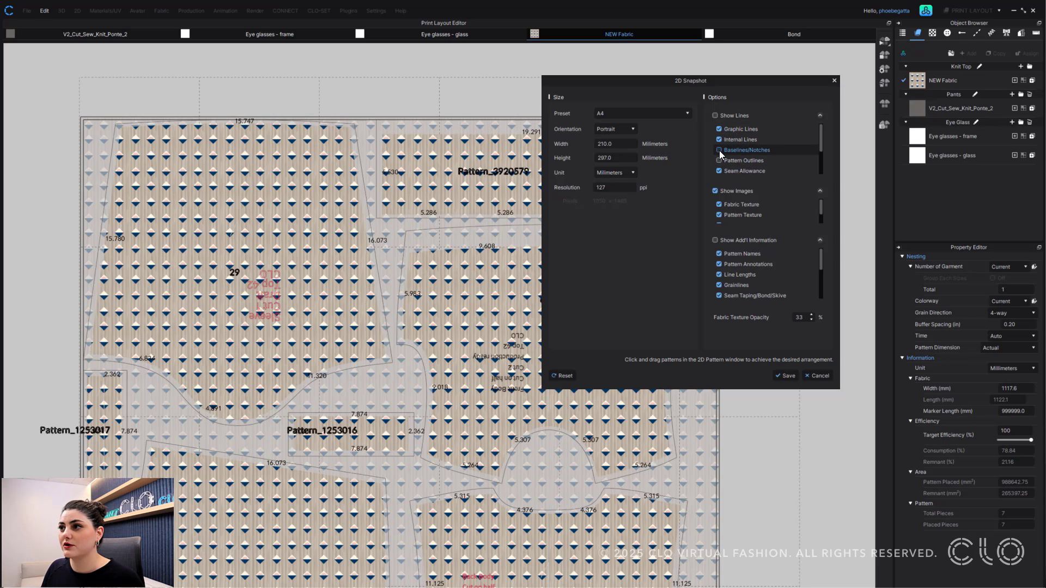
pyautogui.click(719, 151)
pyautogui.click(719, 140)
pyautogui.click(720, 133)
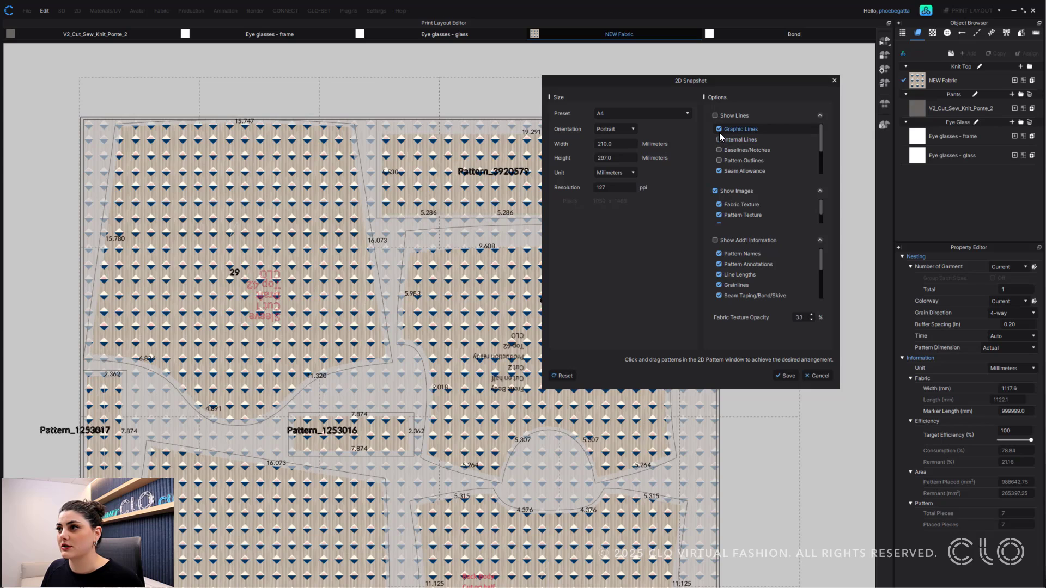
pyautogui.scroll(-2, 767, 148)
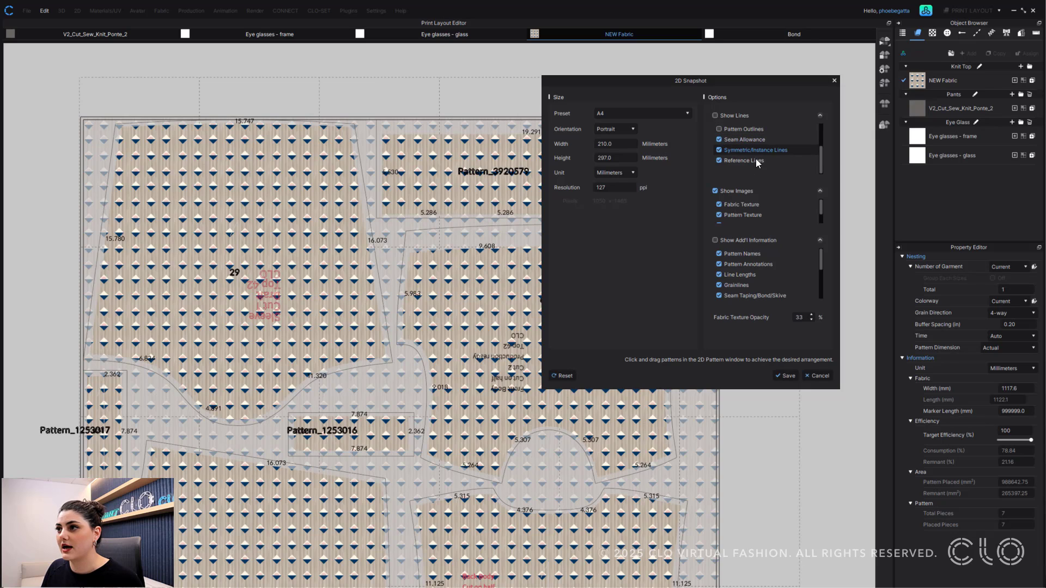
pyautogui.click(719, 161)
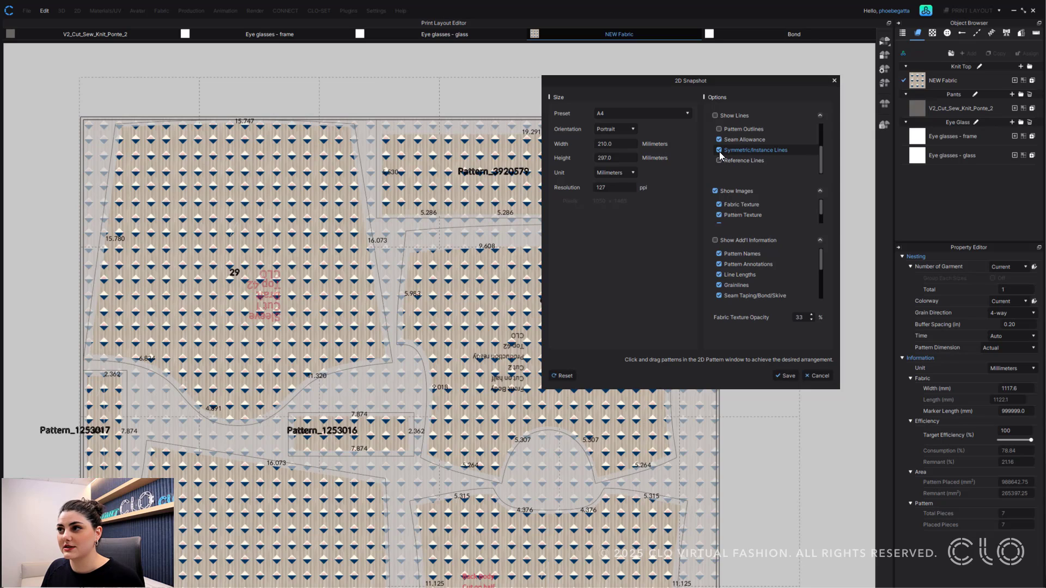
pyautogui.scroll(2, 763, 149)
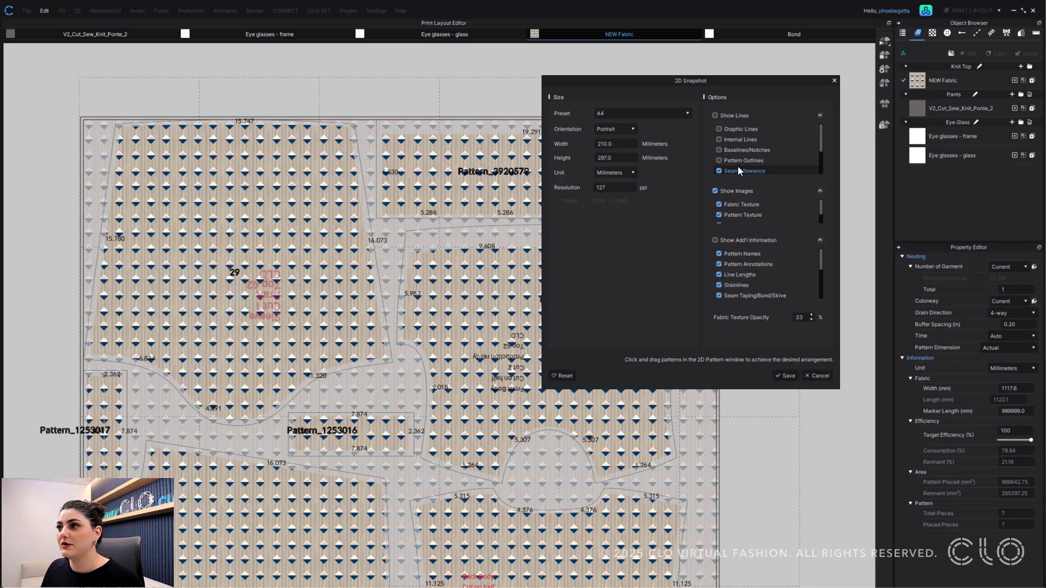
pyautogui.click(719, 139)
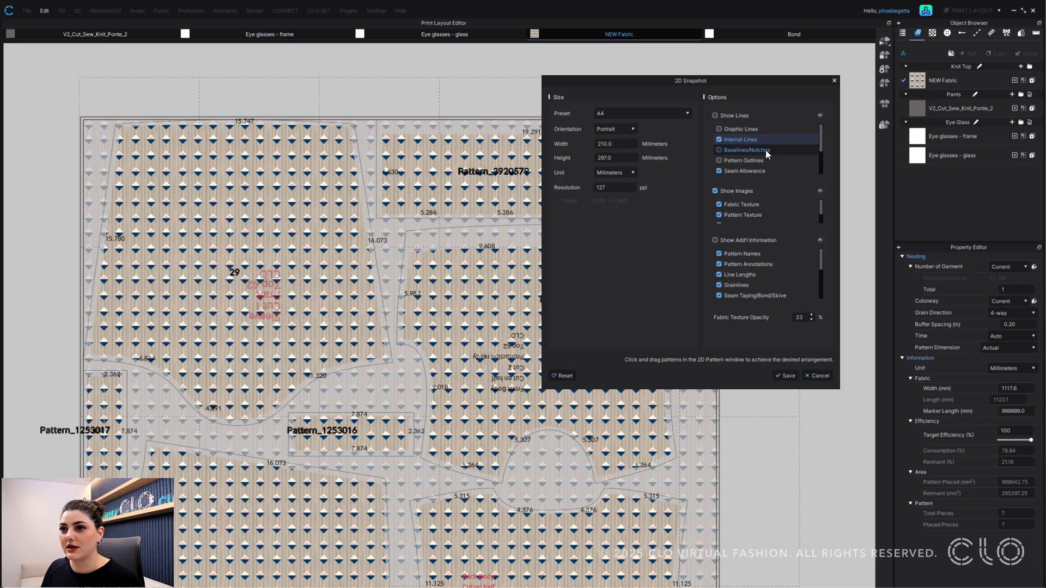
pyautogui.scroll(-3, 758, 159)
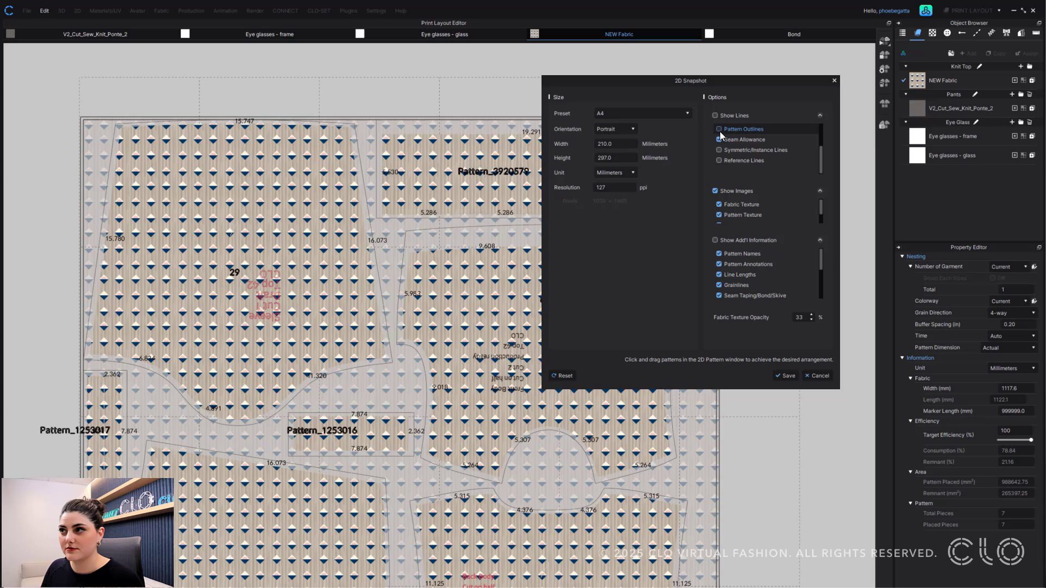
pyautogui.click(719, 129)
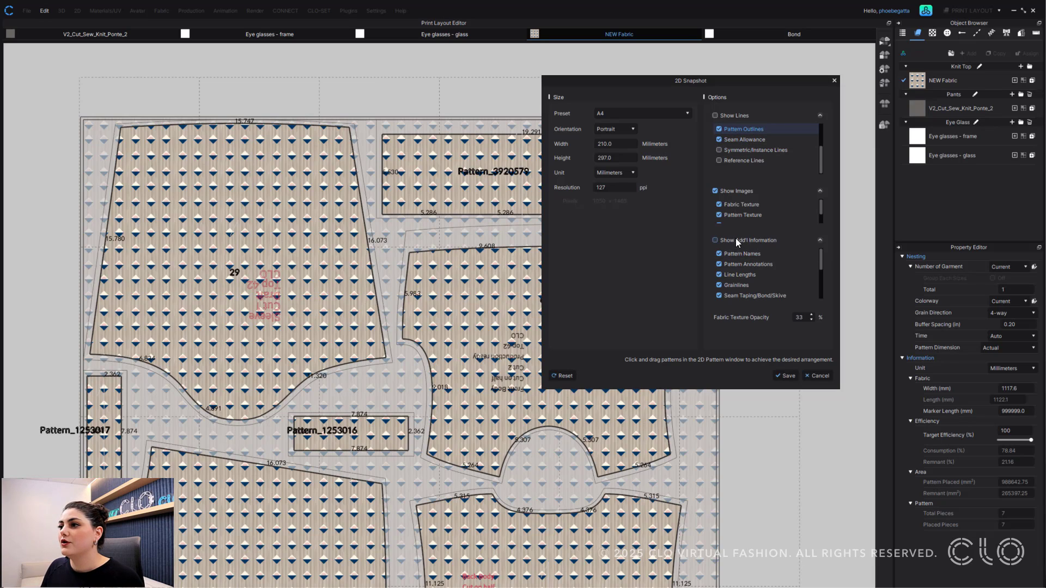
# - Show nested header information and pattern annotations on the layout, with pattern names hidden
pyautogui.scroll(-3, 757, 250)
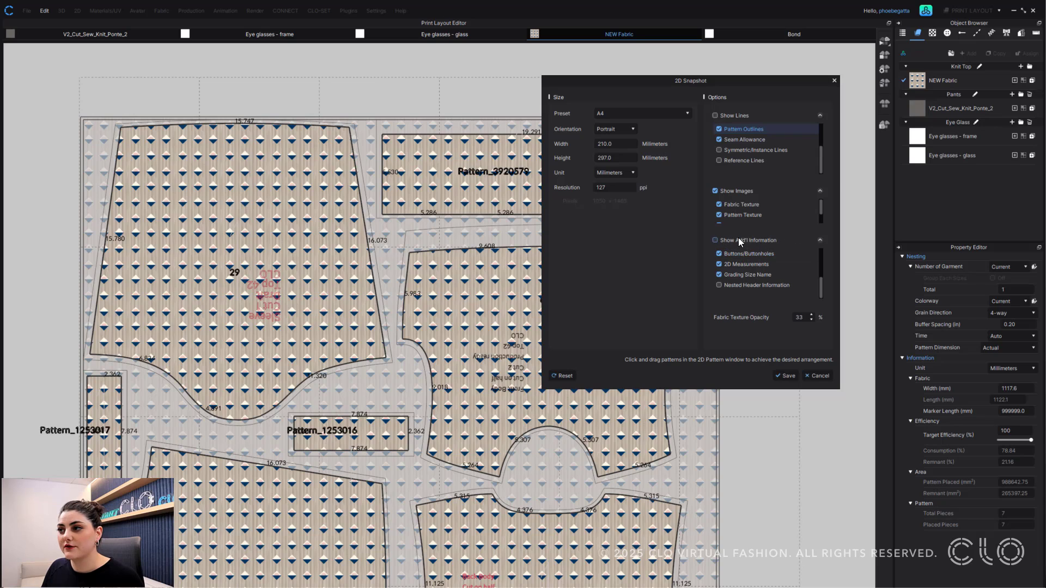
pyautogui.click(725, 239)
pyautogui.click(736, 240)
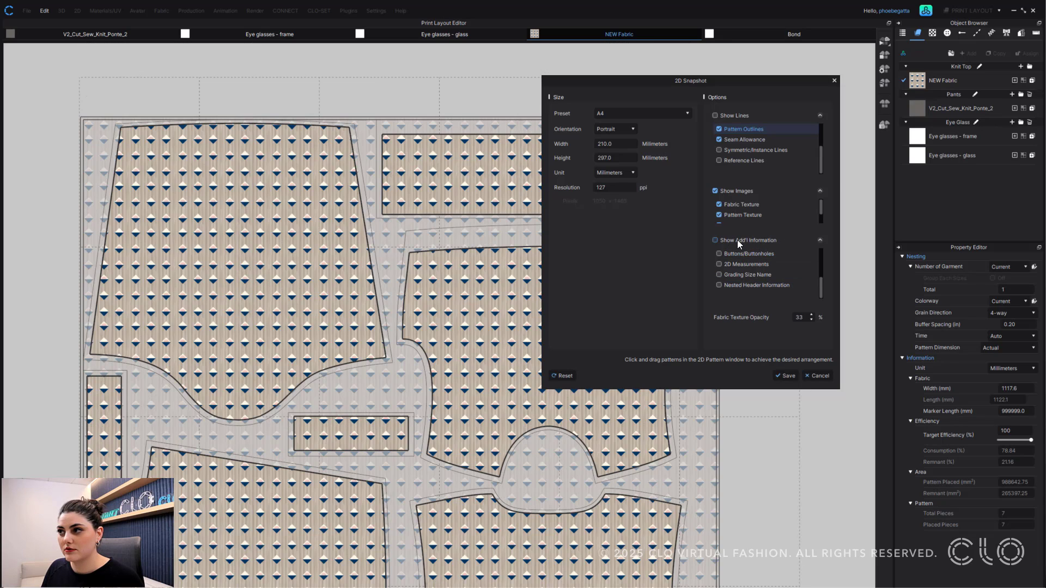
pyautogui.click(719, 286)
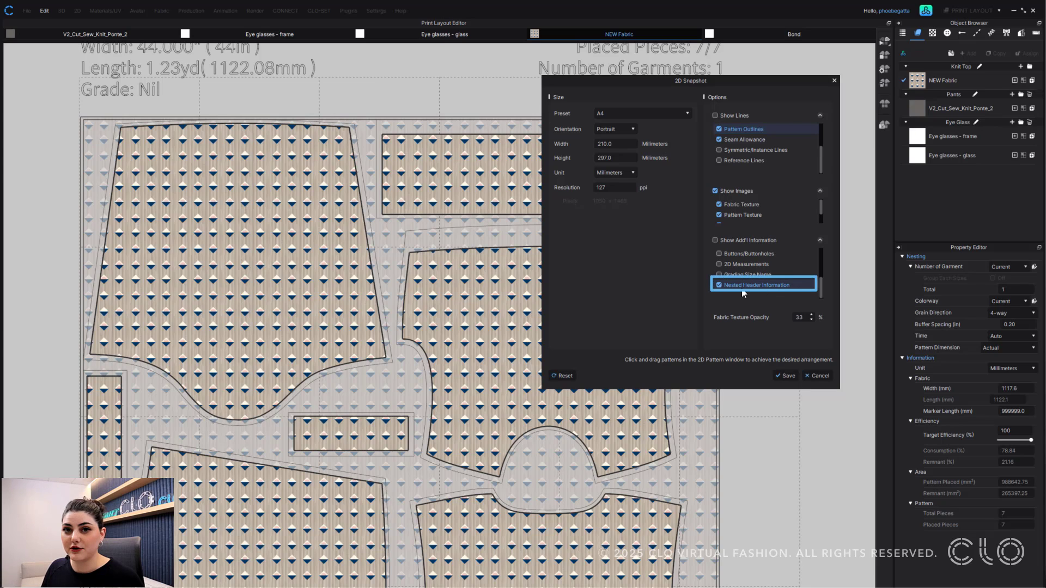
pyautogui.scroll(5, 772, 273)
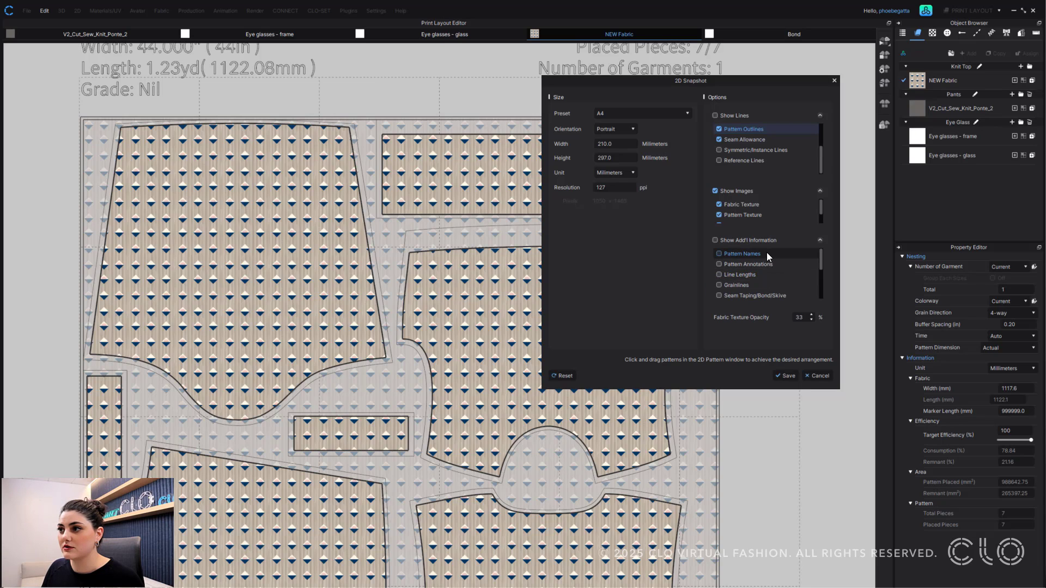
pyautogui.click(718, 253)
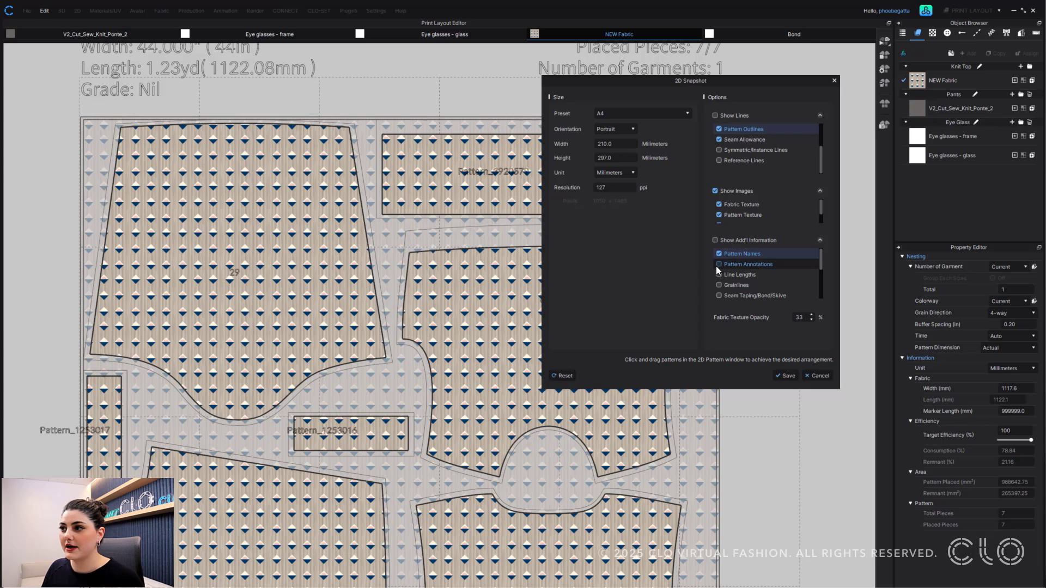
pyautogui.click(719, 265)
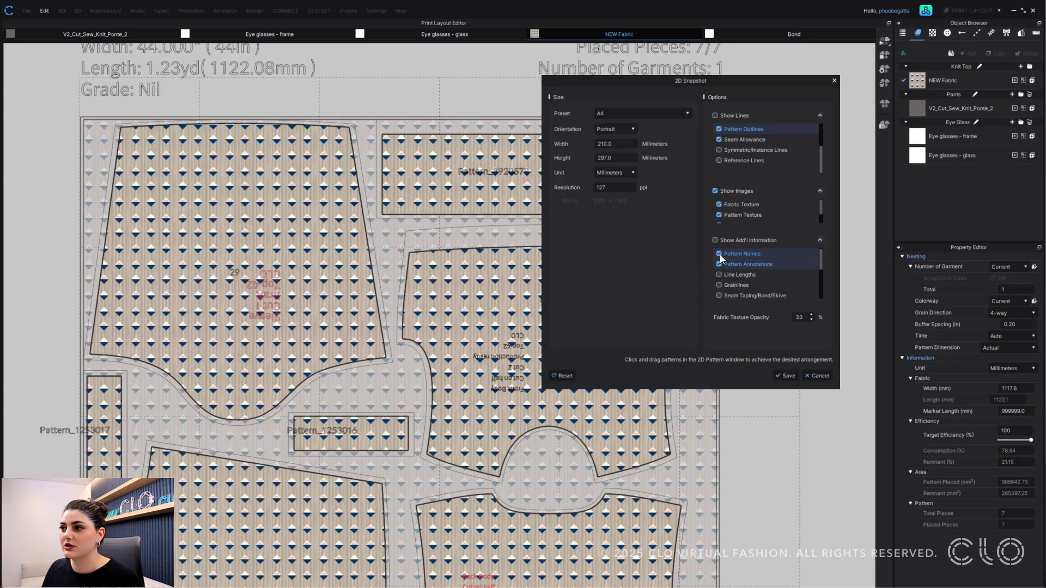
pyautogui.click(720, 254)
pyautogui.scroll(-5, 778, 277)
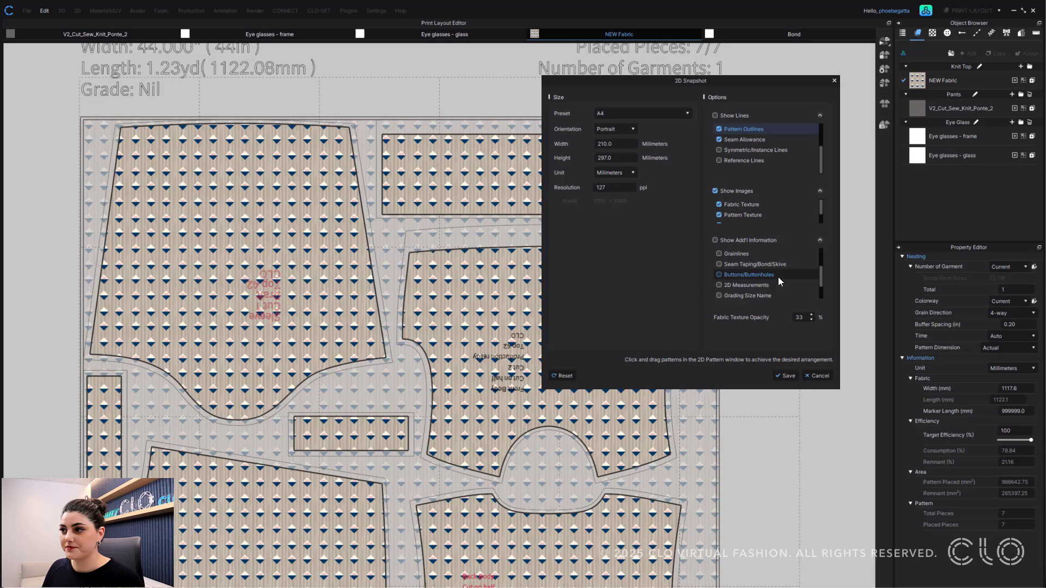
# - Set the snapshot page size preset to 1:1 and save with these settings
pyautogui.click(624, 113)
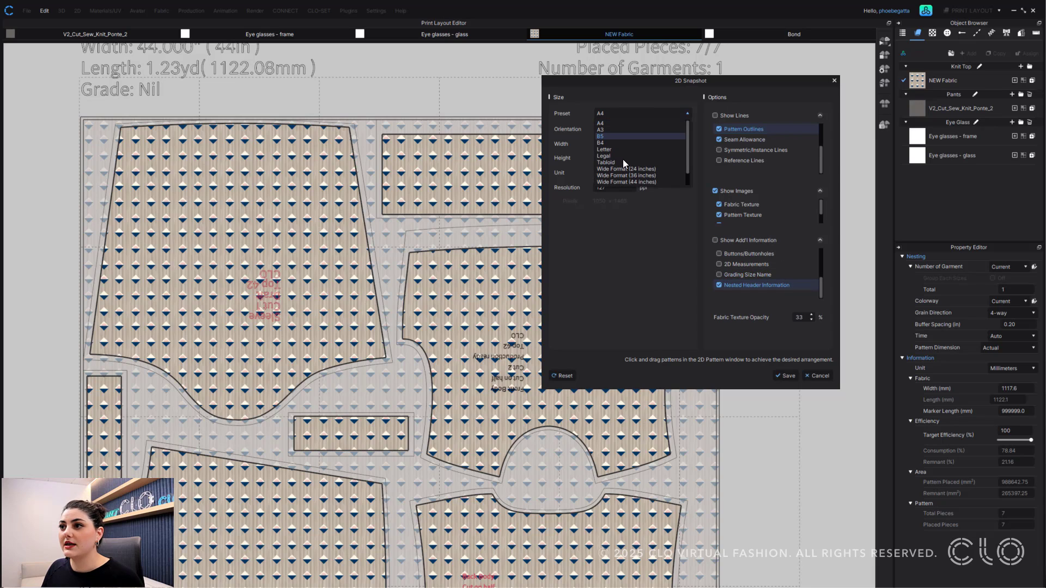
pyautogui.scroll(-1, 668, 150)
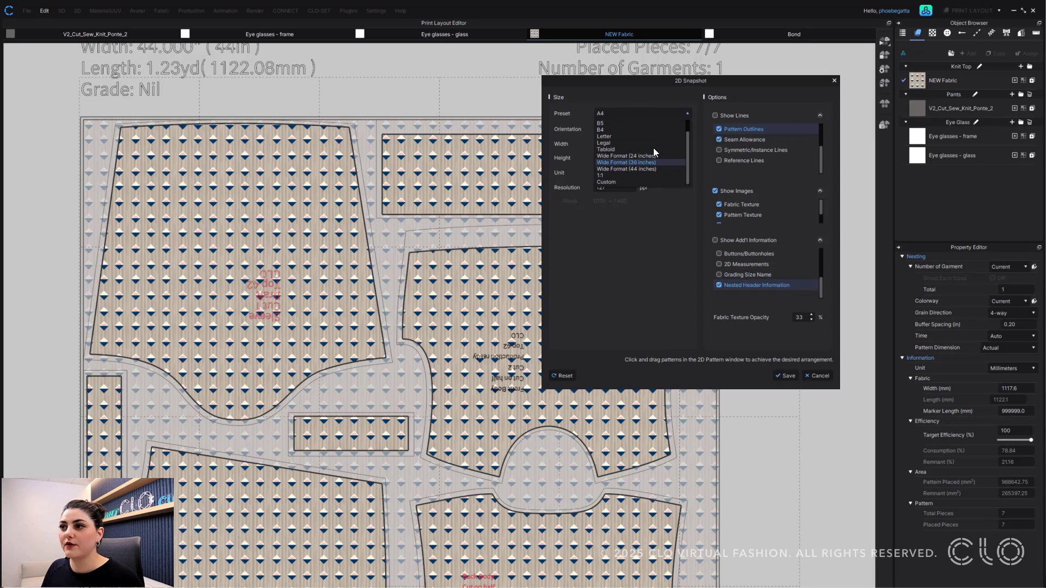
pyautogui.click(606, 176)
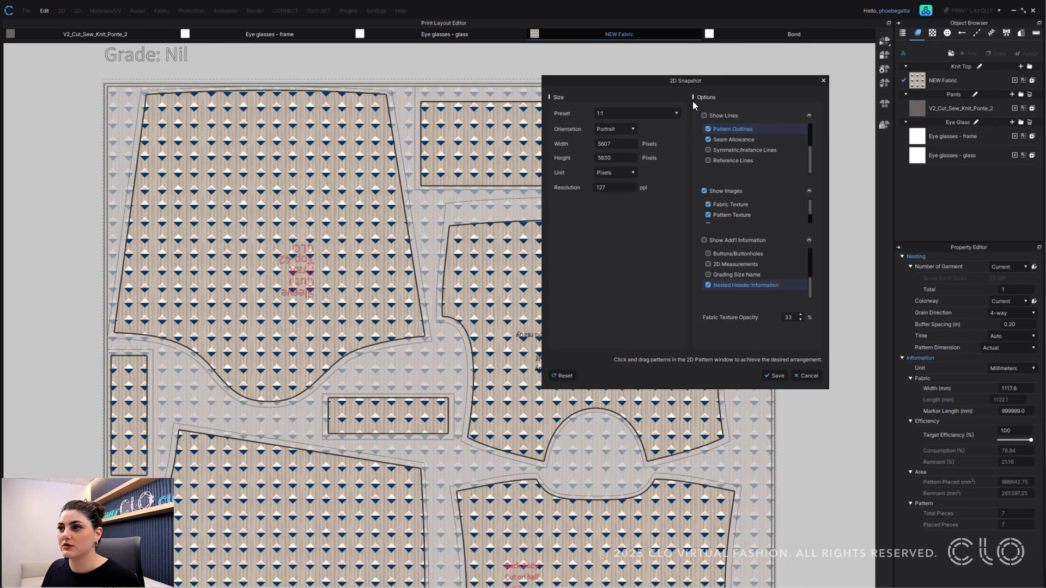
pyautogui.click(621, 129)
pyautogui.click(582, 131)
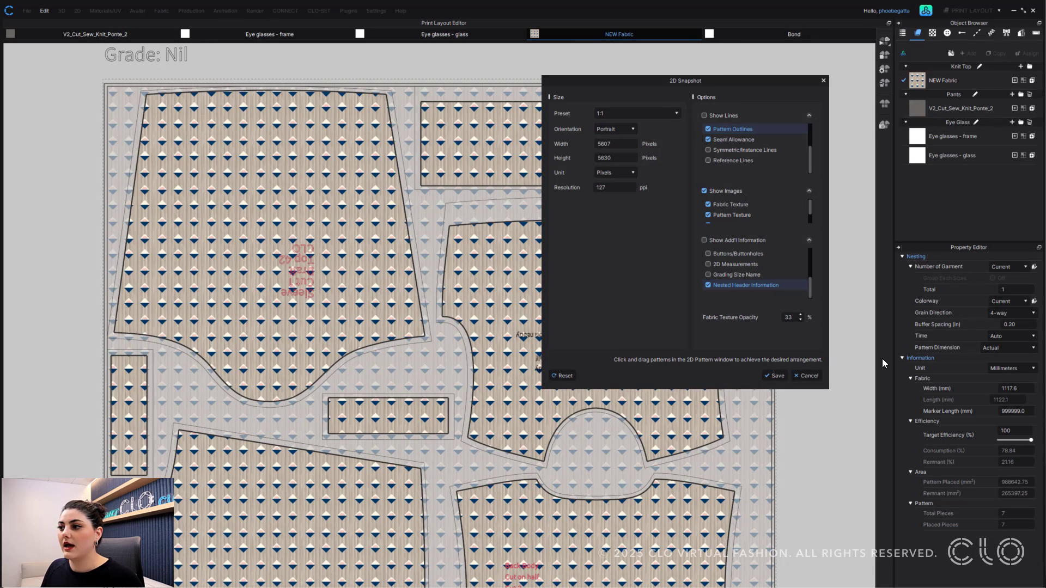
pyautogui.click(772, 374)
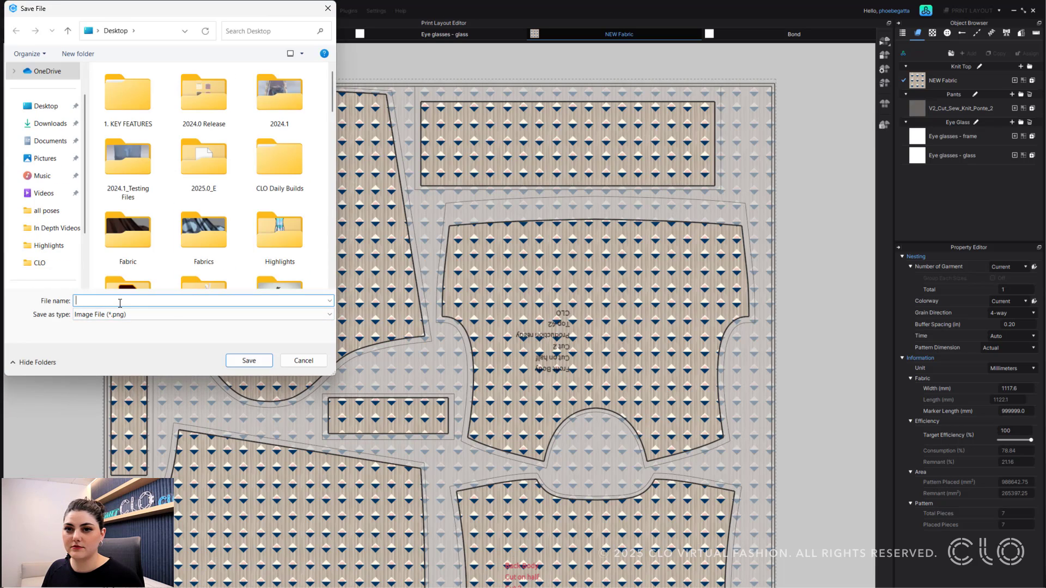
# - Save the layout snapshot as a PNG image named 'saved plotter' on the Desktop
pyautogui.write('saved plotter snap shot')
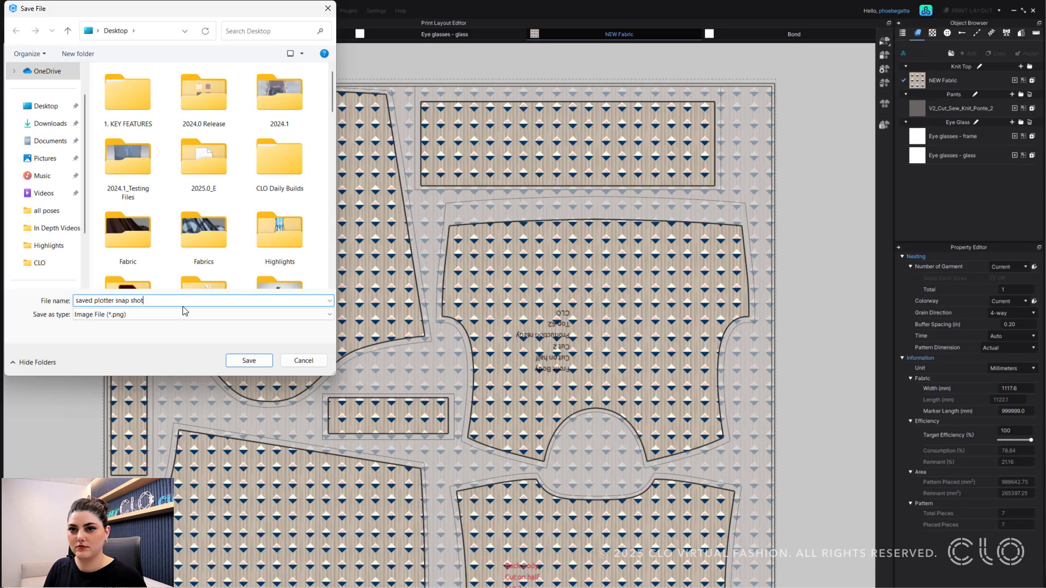
pyautogui.press('Return')
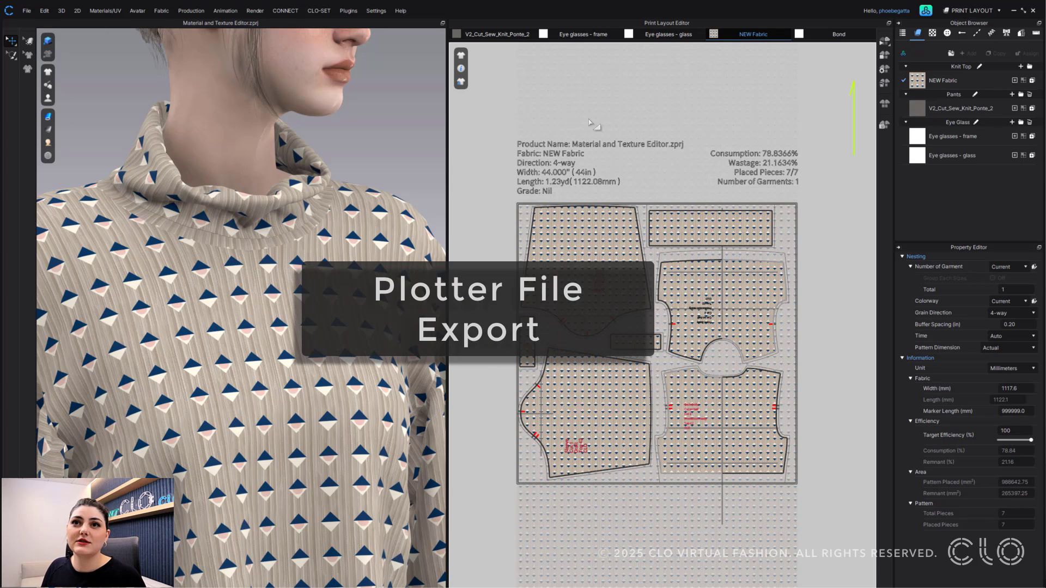
# - Open the Plotter (PLT) export settings from File > Export
pyautogui.click(26, 11)
pyautogui.click(26, 12)
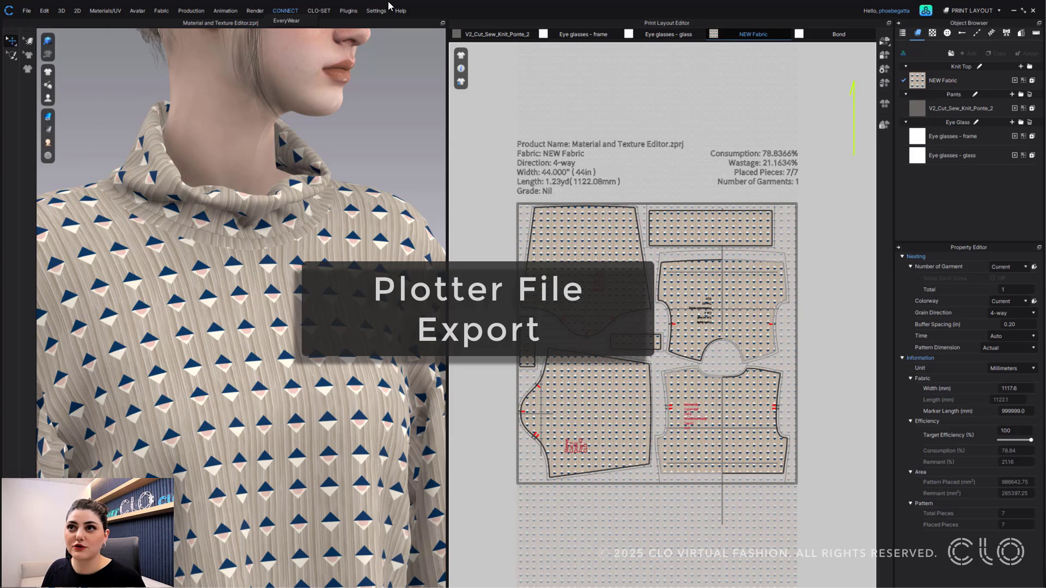
pyautogui.click(26, 12)
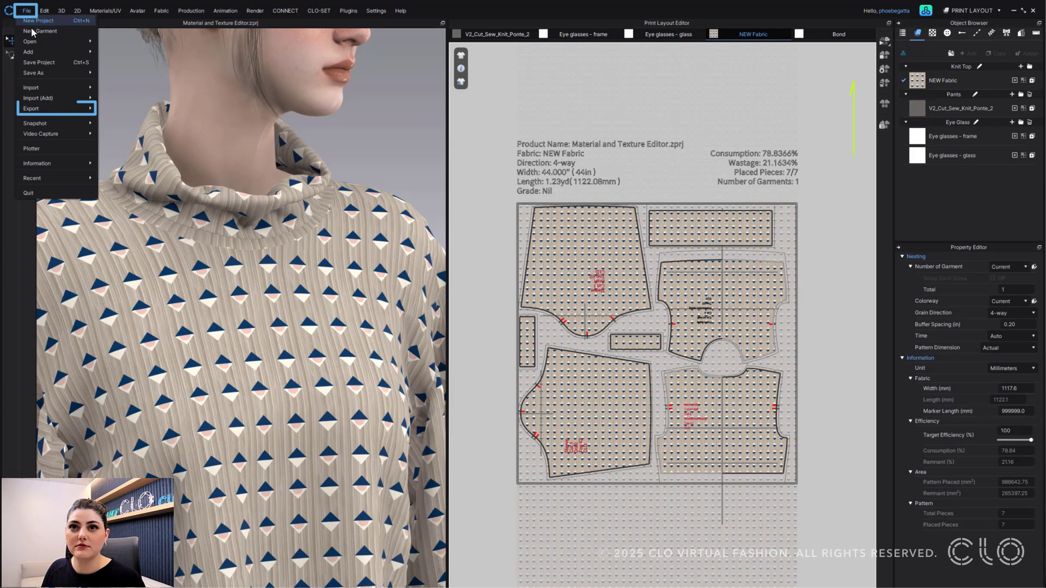
pyautogui.moveTo(66, 108)
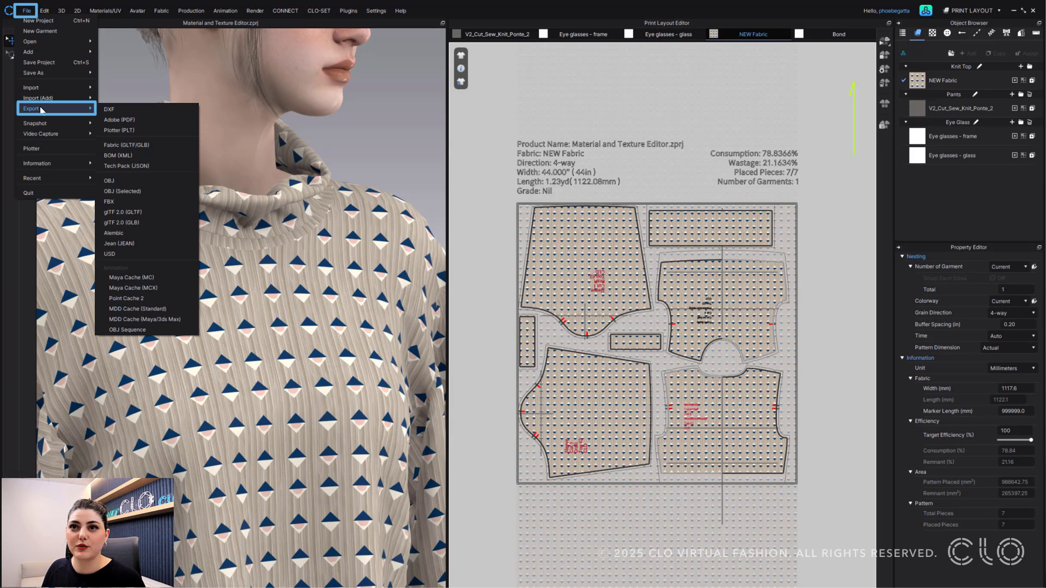
pyautogui.click(141, 130)
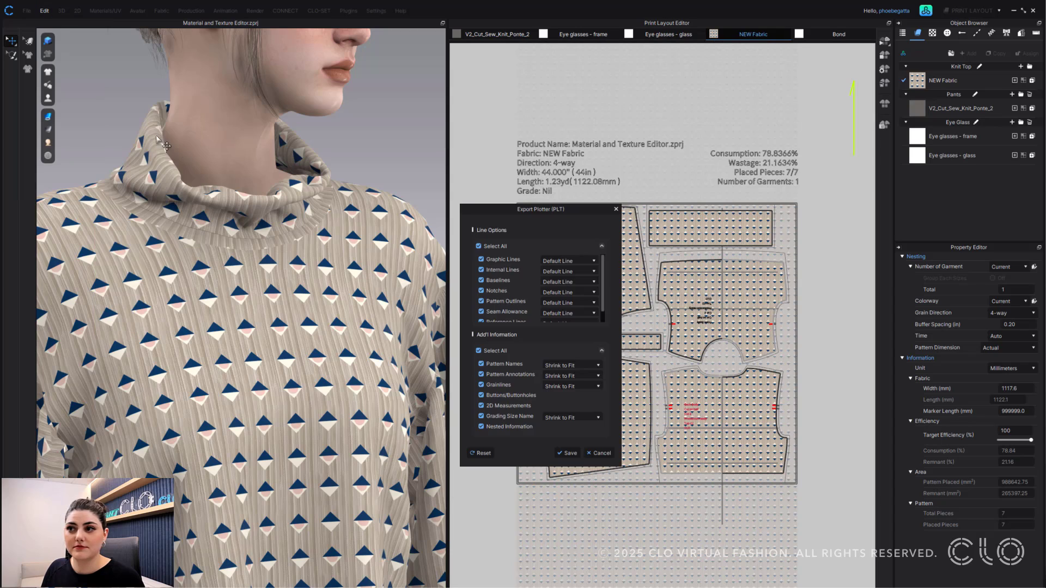
# - Exclude baselines and reference lines from the plotter file and set pattern outlines to Dashed Line
pyautogui.click(481, 281)
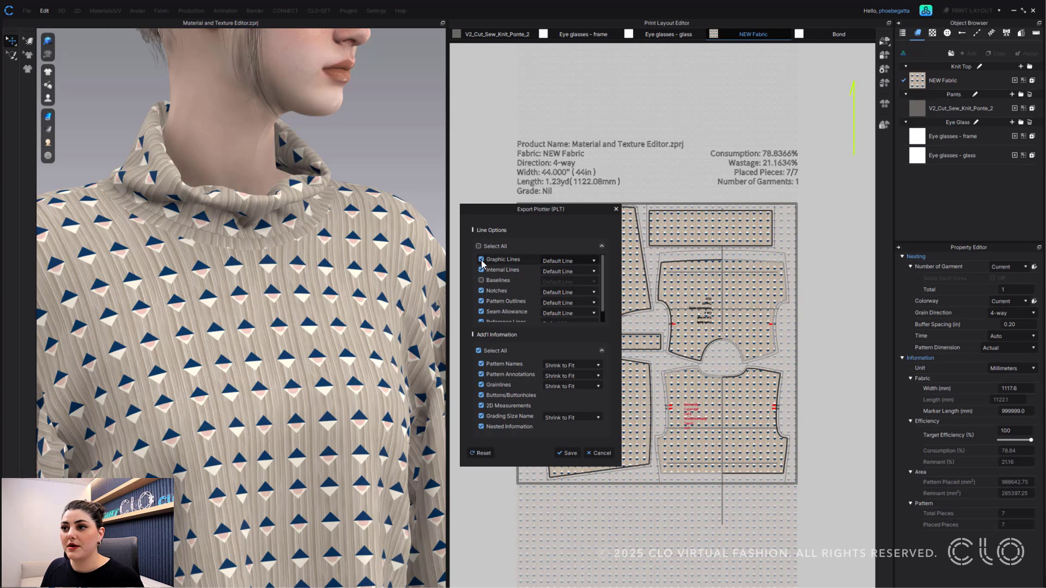
pyautogui.scroll(-1, 483, 267)
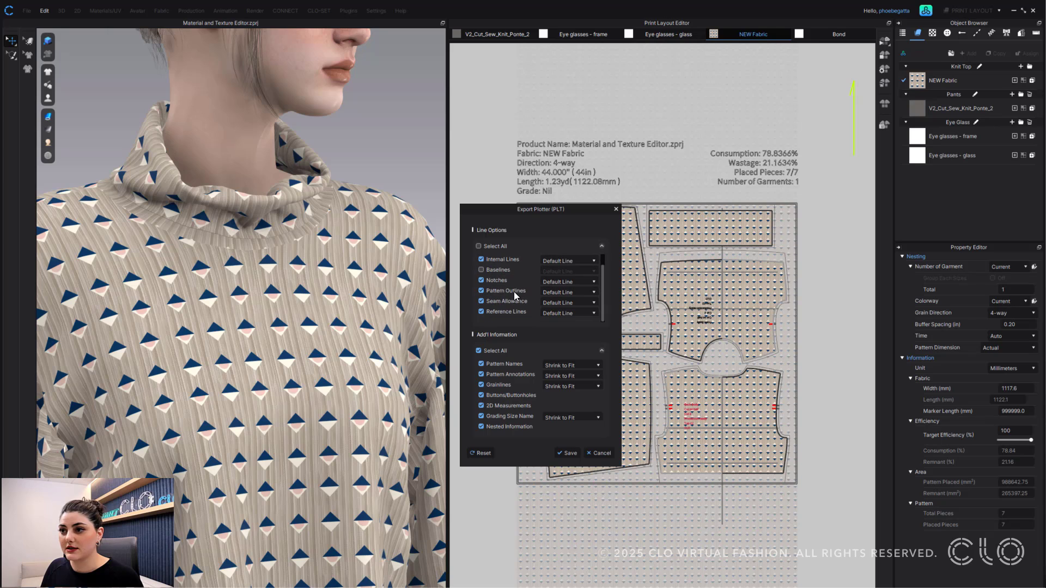
pyautogui.click(481, 312)
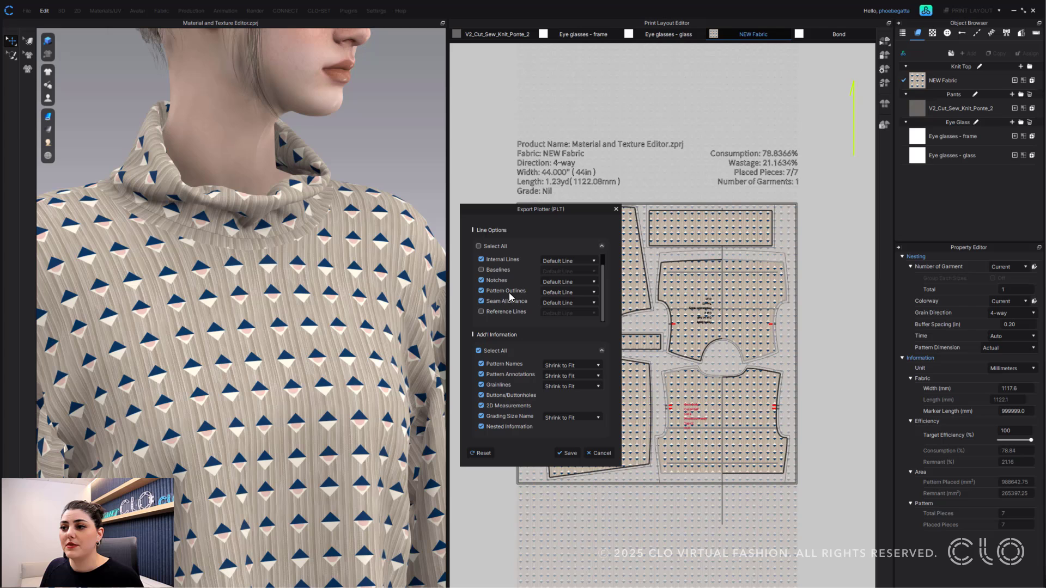
pyautogui.click(560, 293)
pyautogui.click(569, 310)
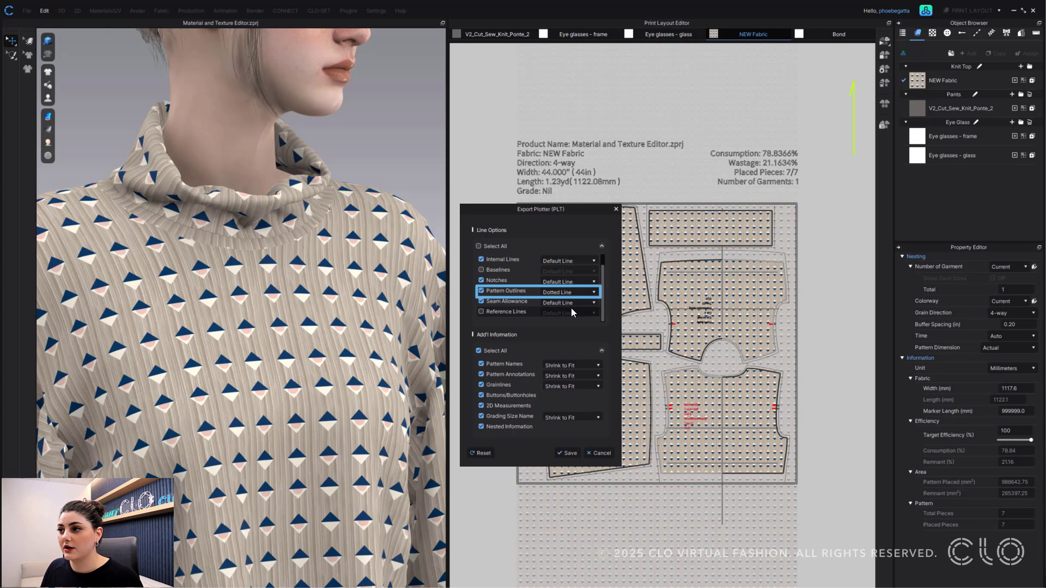
pyautogui.scroll(5, 680, 288)
pyautogui.scroll(3, 680, 283)
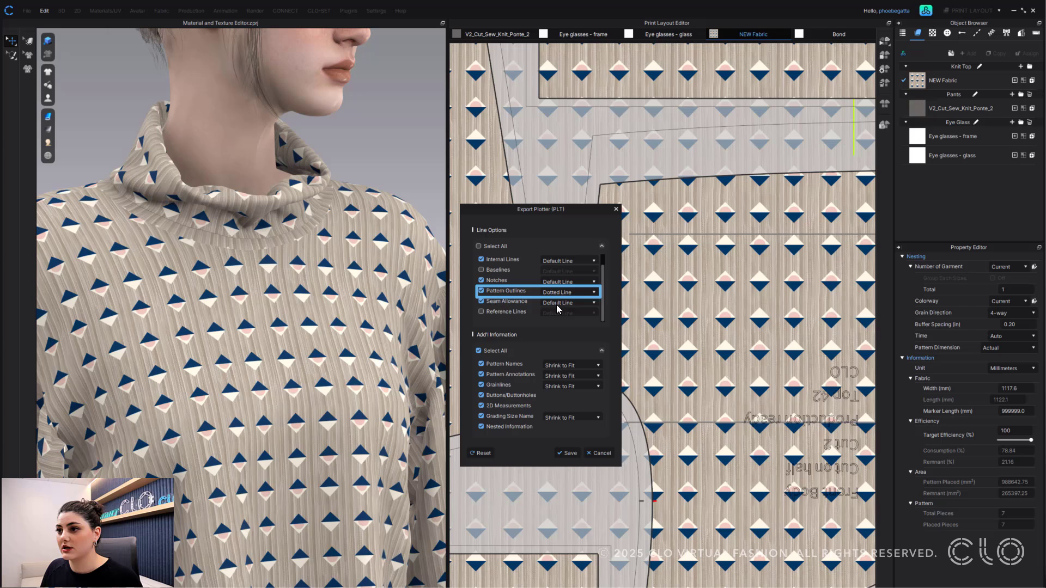
pyautogui.click(584, 296)
pyautogui.click(572, 315)
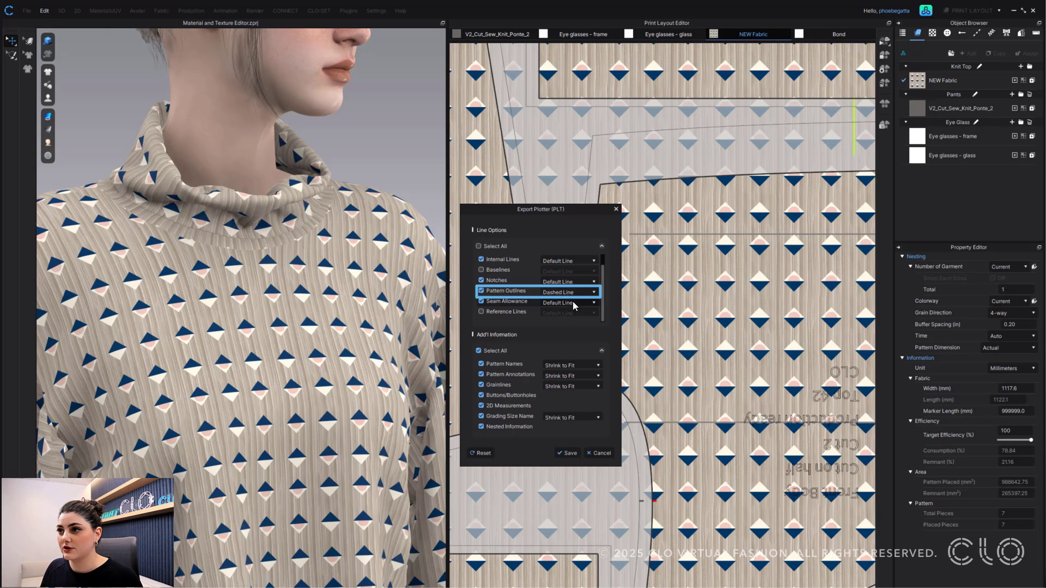
pyautogui.scroll(-8, 698, 202)
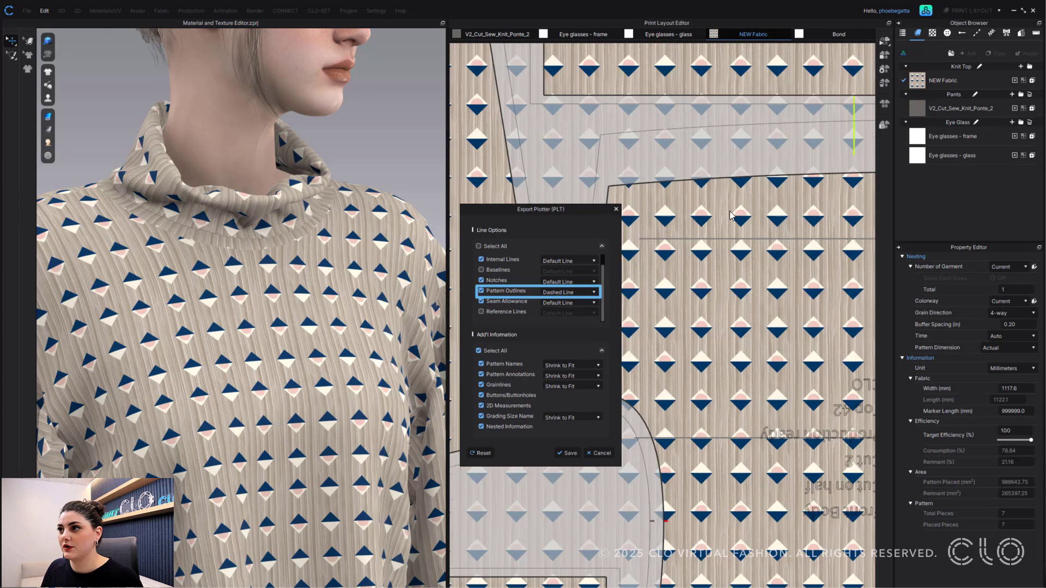
pyautogui.scroll(10, 736, 325)
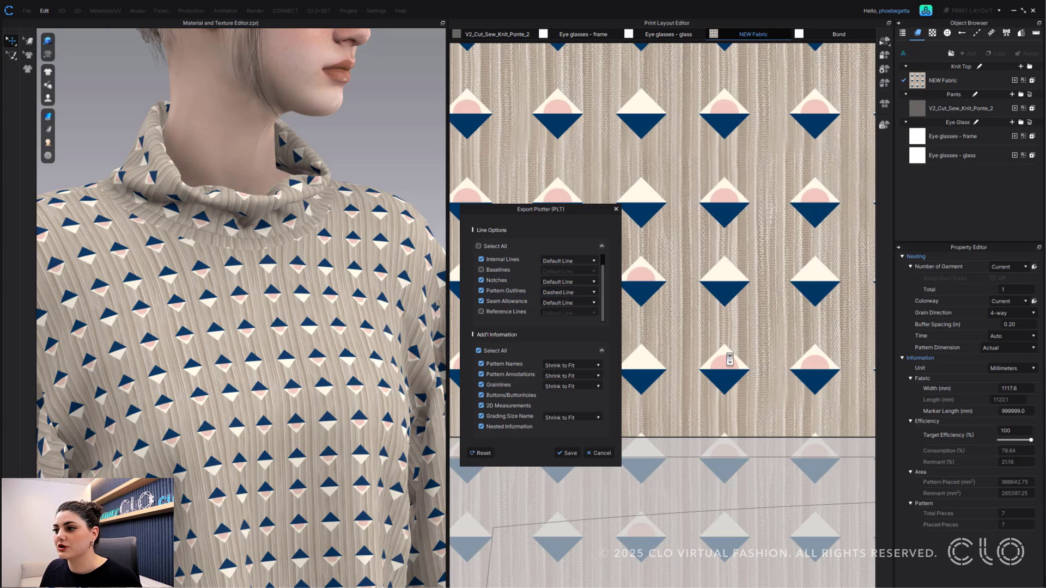
pyautogui.scroll(-10, 730, 359)
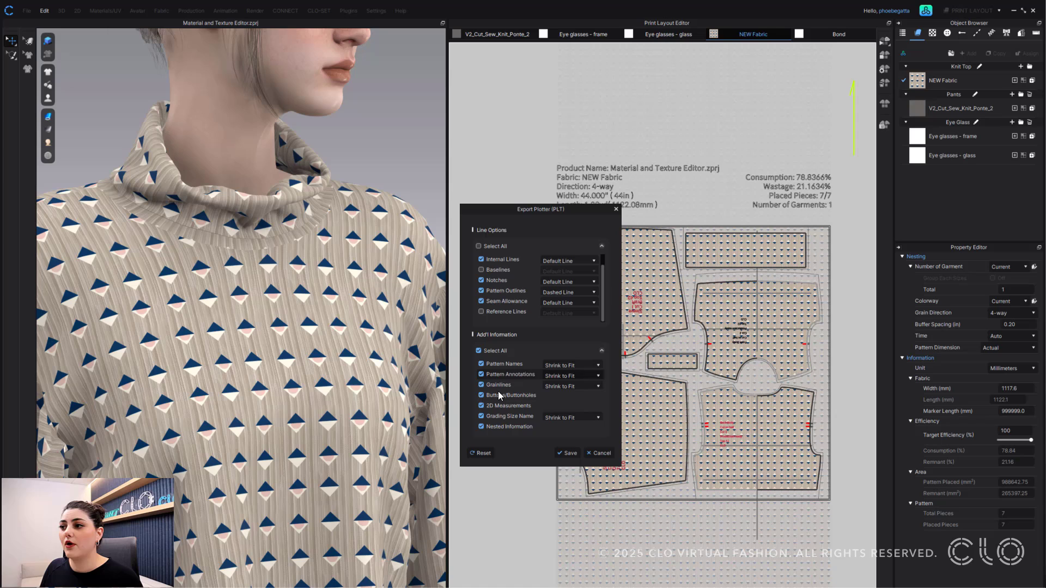
# - Keep pattern names shrunk to fit and exclude buttons/buttonholes and 2D measurements
pyautogui.click(585, 365)
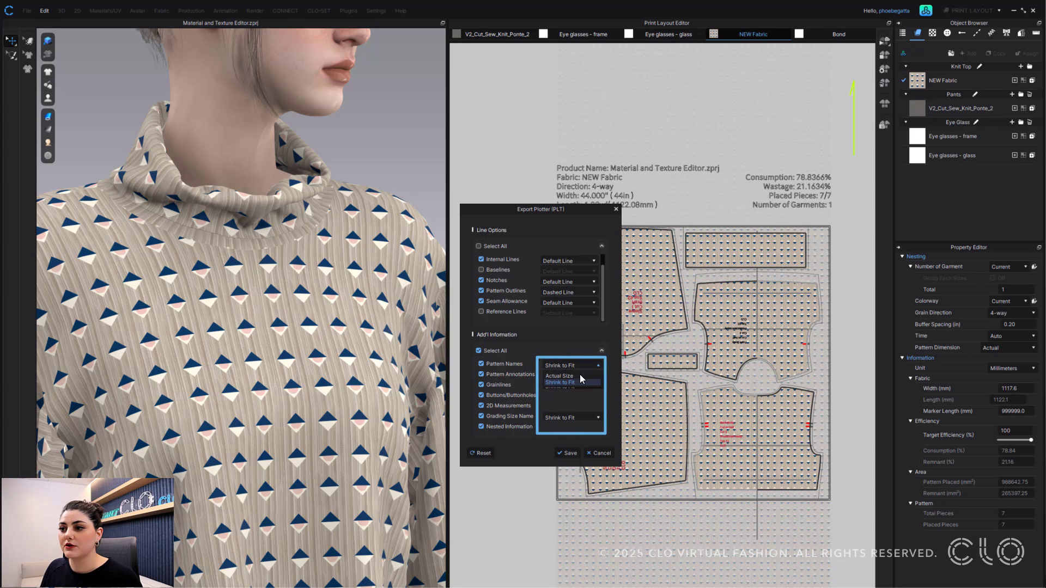
pyautogui.click(578, 373)
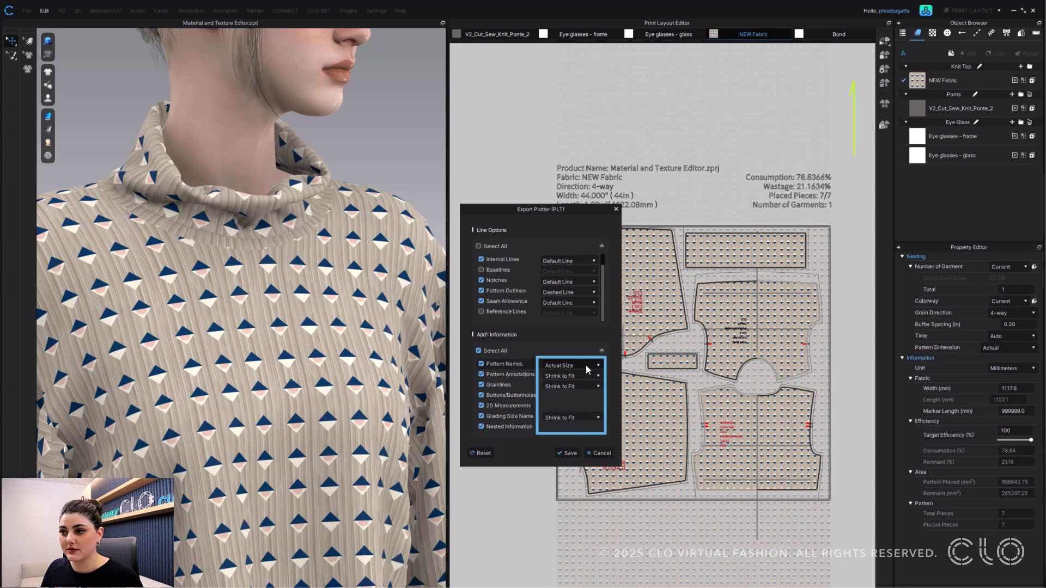
pyautogui.click(586, 365)
pyautogui.click(574, 381)
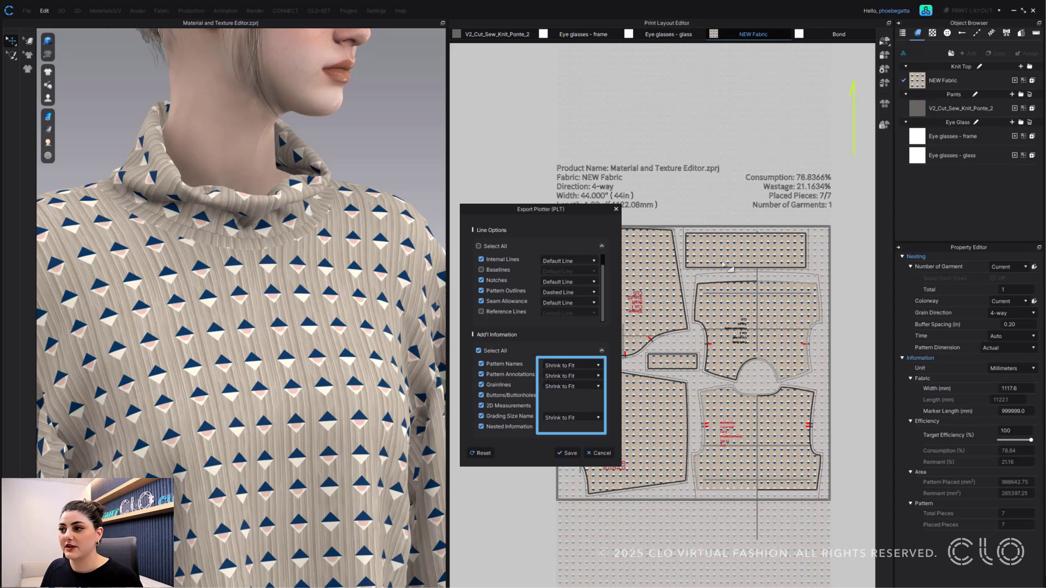
pyautogui.click(481, 395)
pyautogui.click(482, 405)
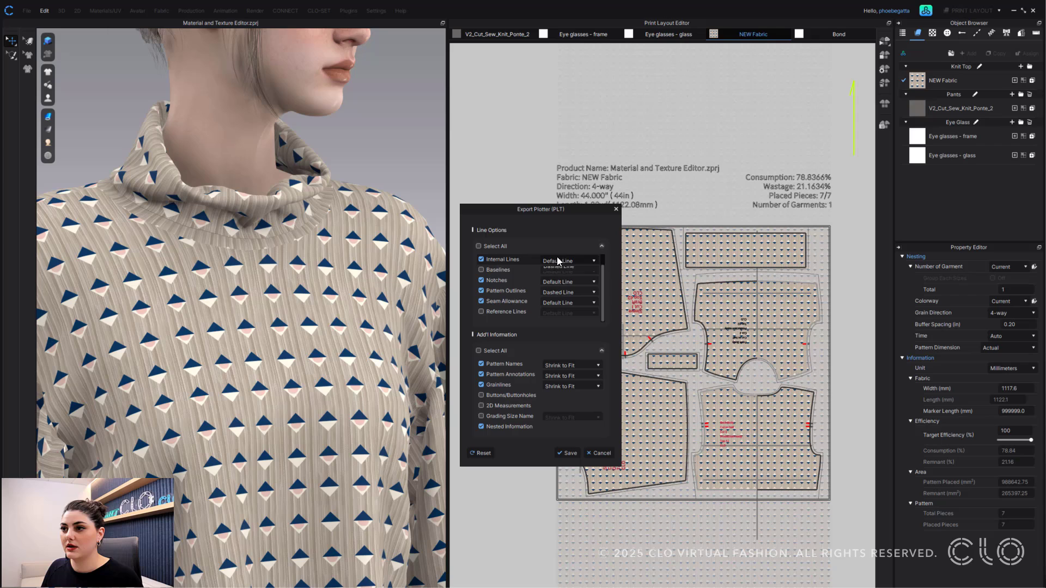
# - Set internal lines to Dotted Line and save the plotter file 'saved plotter' to the Desktop
pyautogui.click(565, 279)
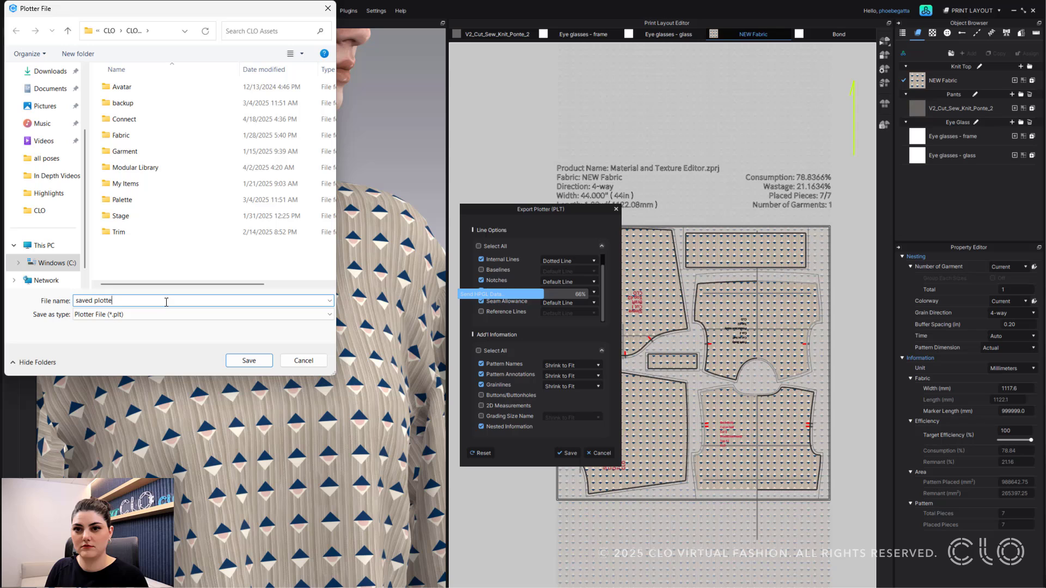
pyautogui.scroll(4, 43, 104)
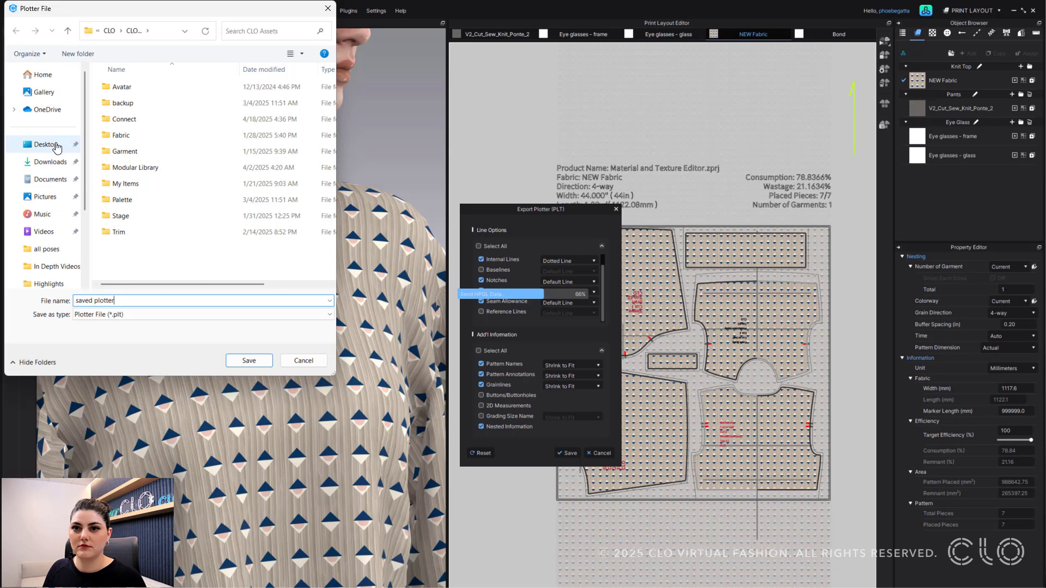
pyautogui.click(46, 143)
pyautogui.click(247, 361)
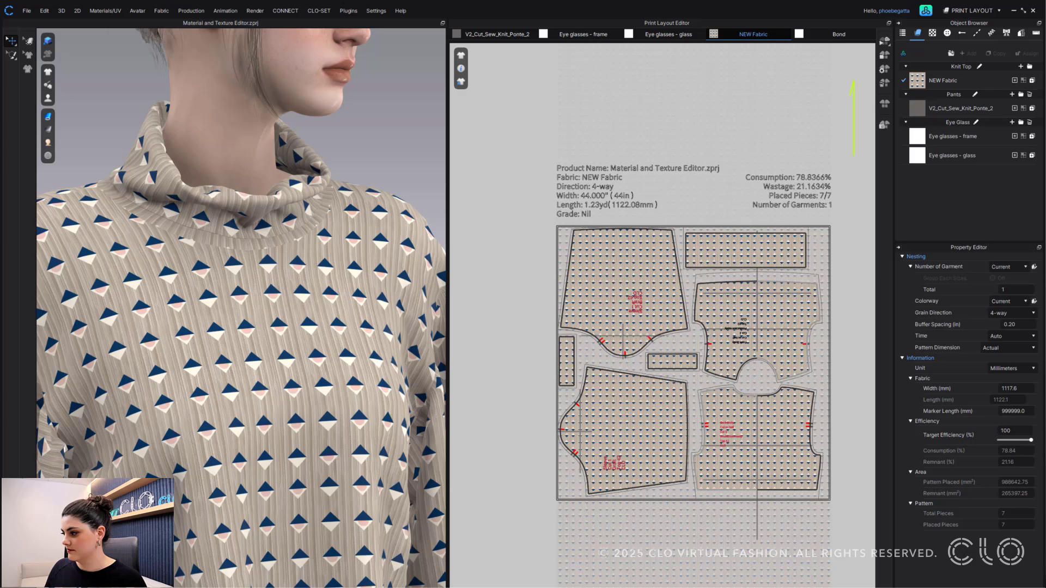
# - Maximize GroupDocs Viewer and zoom through saved plotter.plt to inspect the dashed outlines and notches
pyautogui.moveTo(1045, 243); pyautogui.dragTo(767, 89)
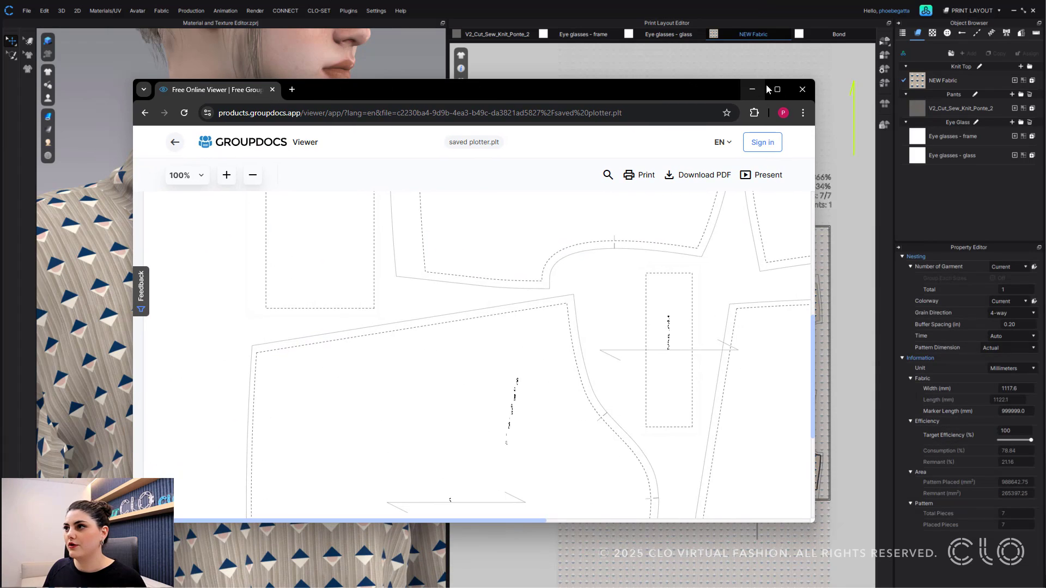
pyautogui.click(778, 90)
pyautogui.keyDown('ctrl'); pyautogui.scroll(-5, 615, 278); pyautogui.keyUp('ctrl')
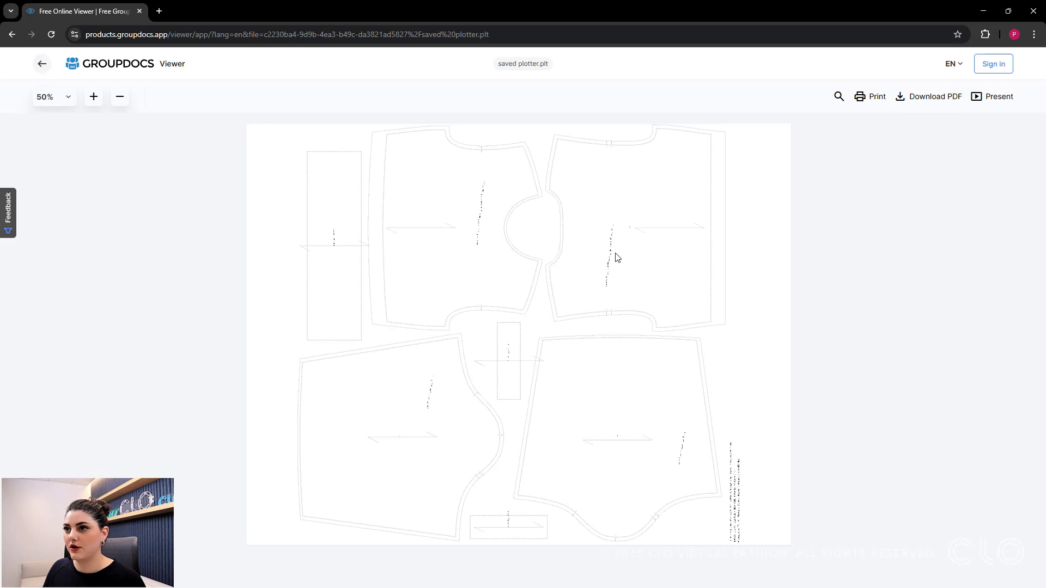
pyautogui.keyDown('ctrl'); pyautogui.scroll(8, 575, 271); pyautogui.keyUp('ctrl')
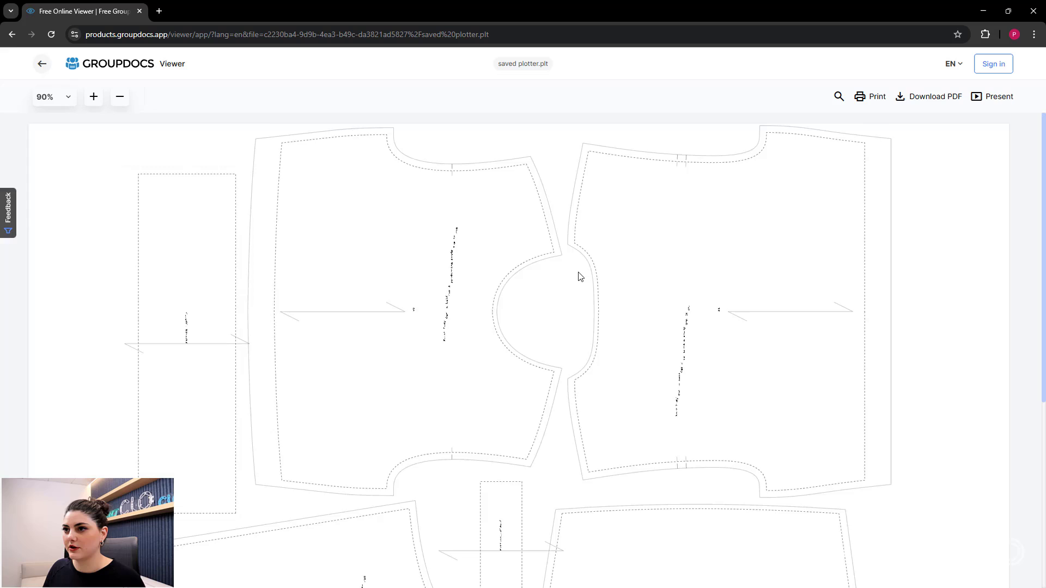
pyautogui.keyDown('ctrl'); pyautogui.scroll(2, 580, 276); pyautogui.keyUp('ctrl')
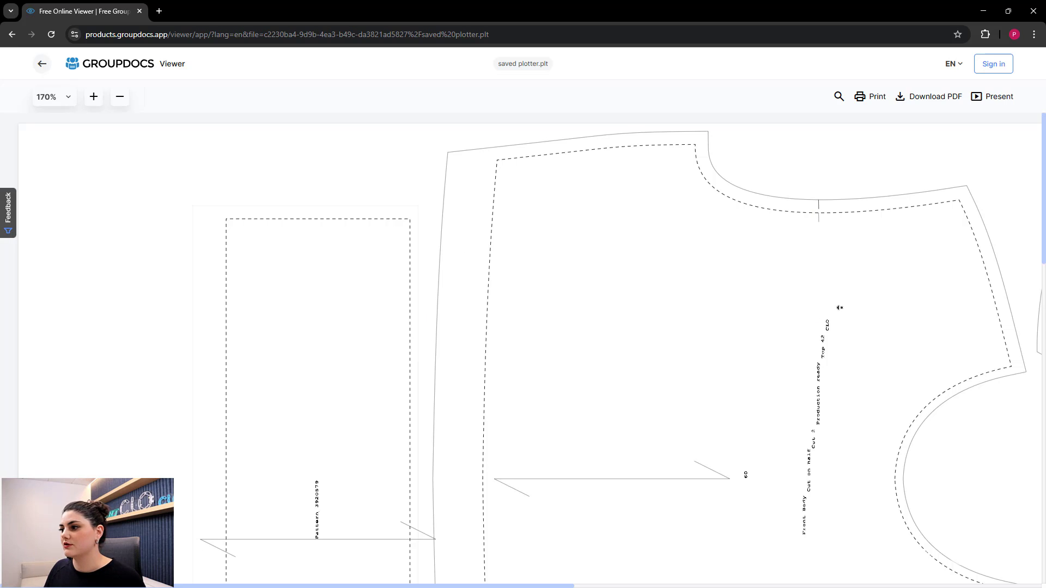
pyautogui.keyDown('ctrl'); pyautogui.scroll(-4, 515, 393); pyautogui.keyUp('ctrl')
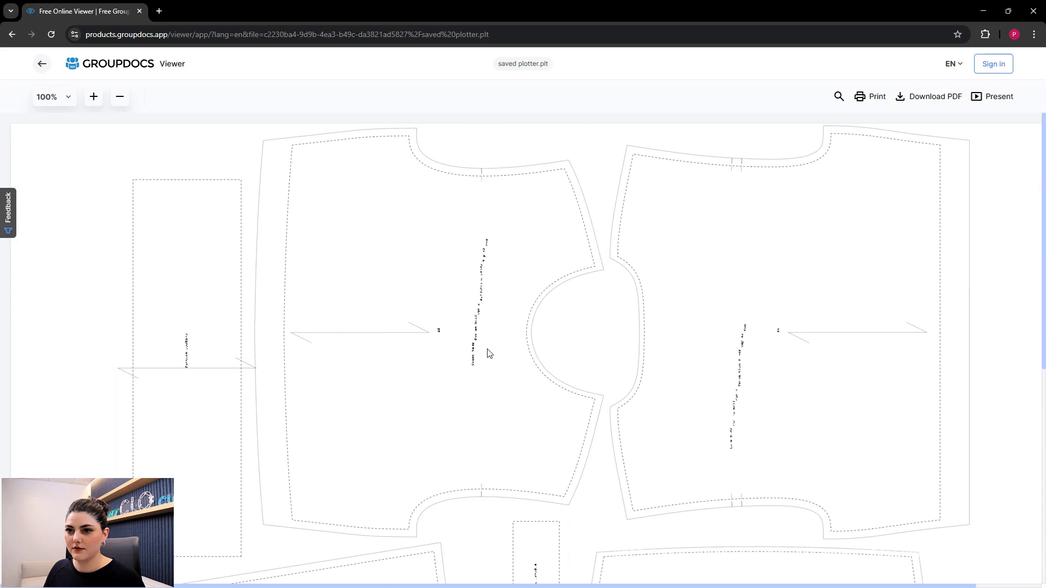
pyautogui.keyDown('ctrl'); pyautogui.scroll(-2, 486, 364); pyautogui.keyUp('ctrl')
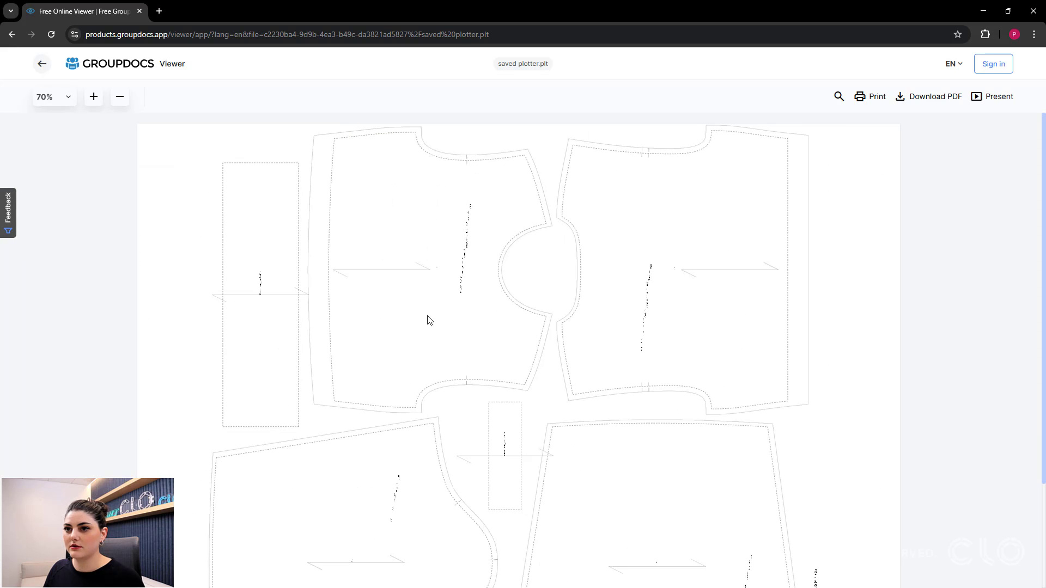
pyautogui.keyDown('ctrl'); pyautogui.scroll(-2, 795, 401); pyautogui.keyUp('ctrl')
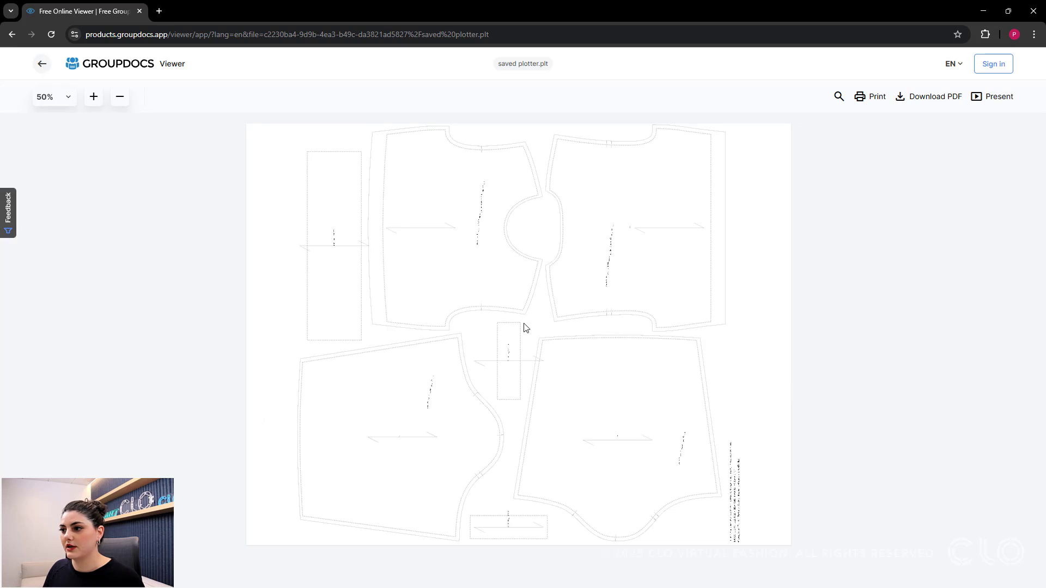